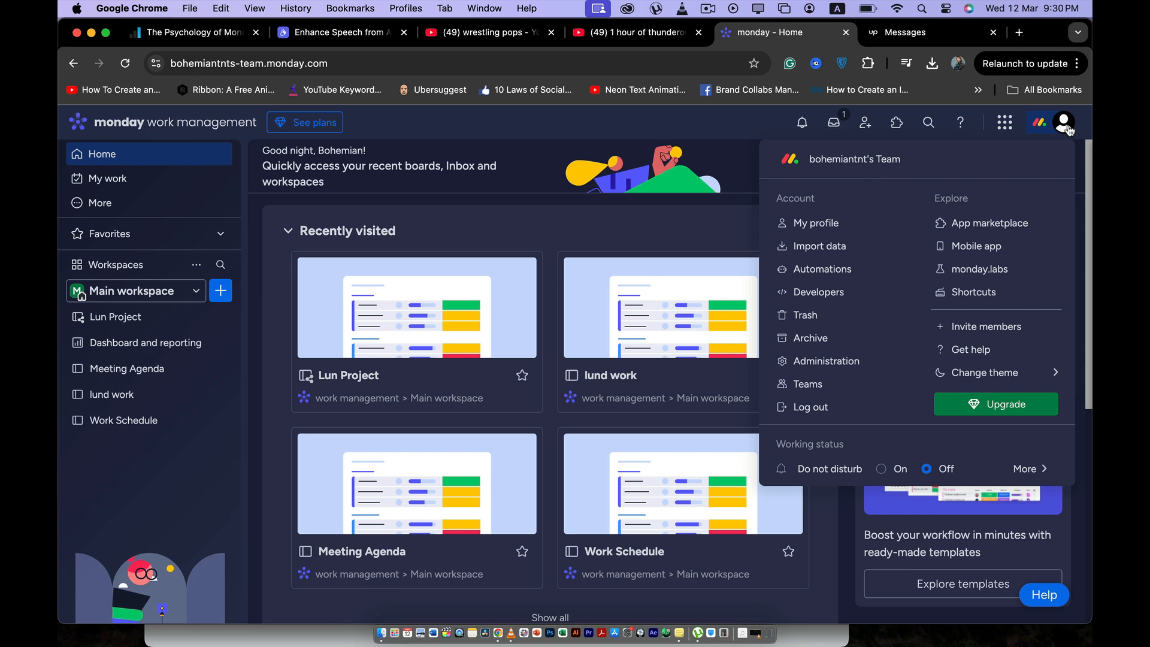
Step: Search Google for "zaps" in a new browser tab and open Zapier's Zaps page
click(1069, 130)
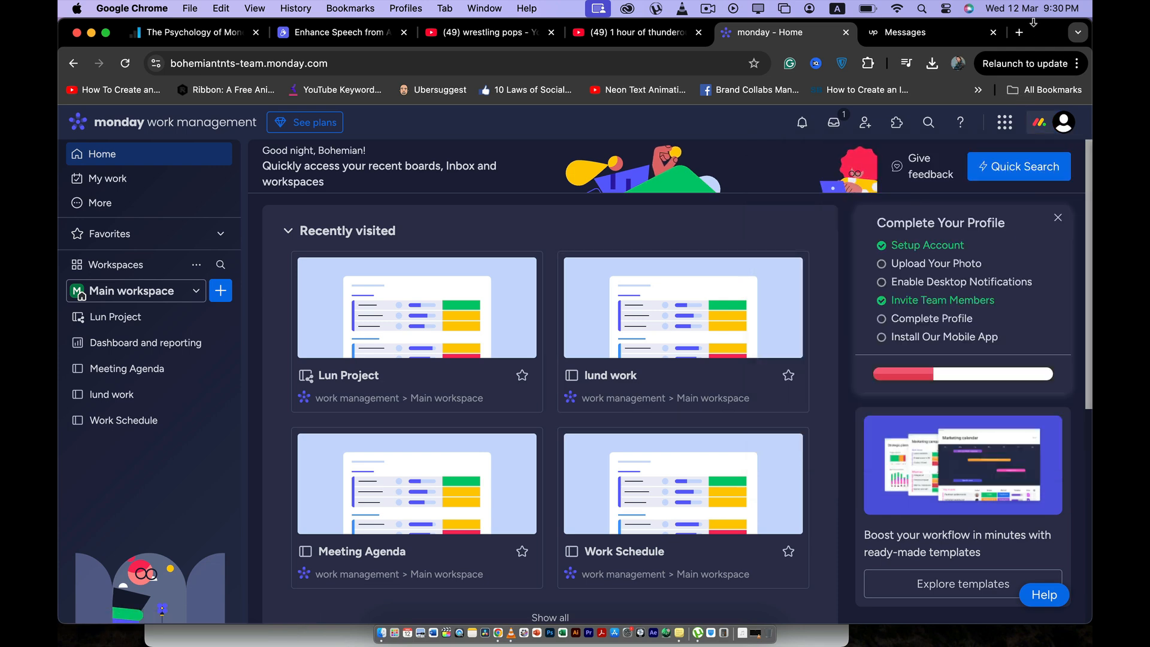
click(1021, 33)
text(zap)
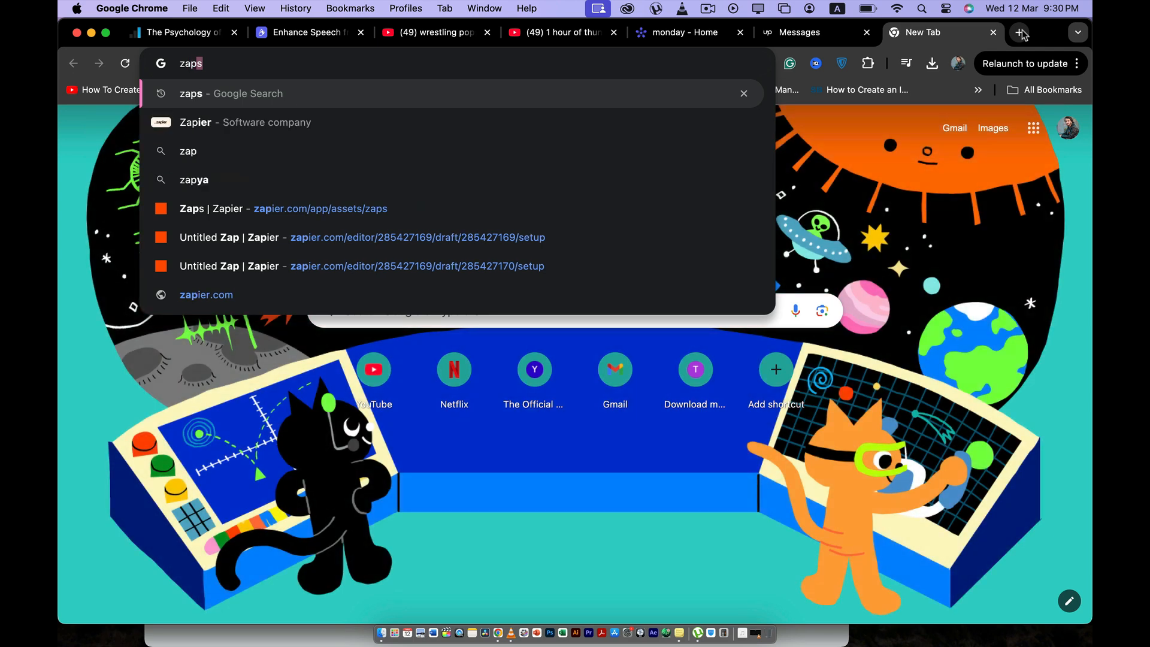
key(Return)
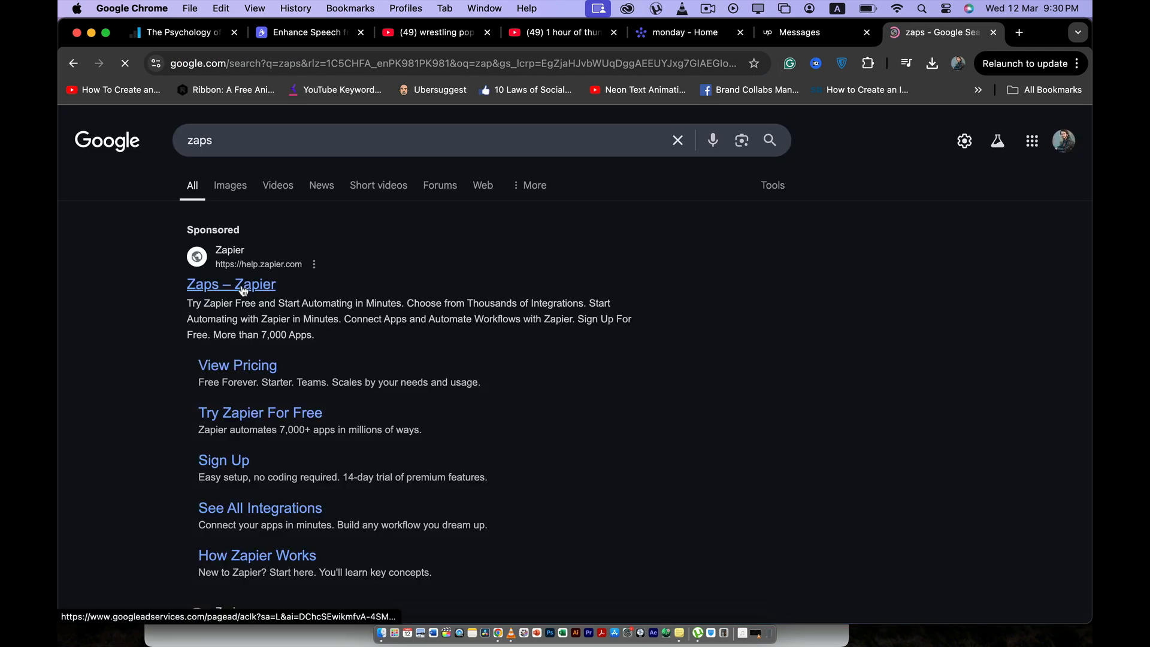
click(243, 288)
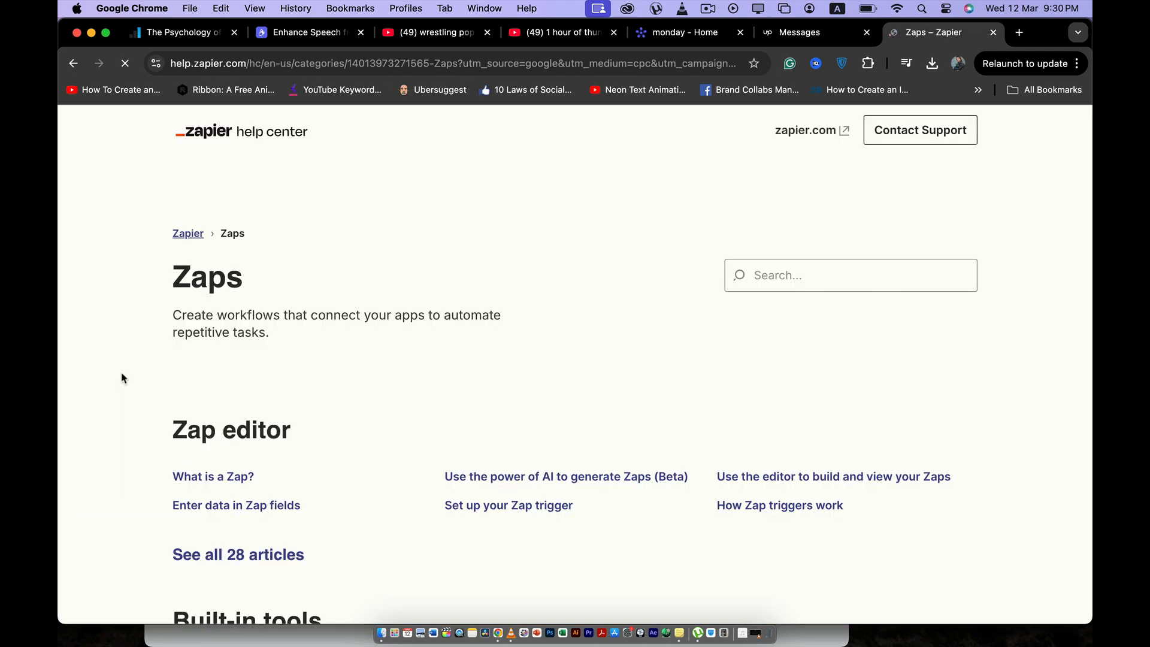
scroll(144, 341, left, 5)
scroll(183, 383, down, 4)
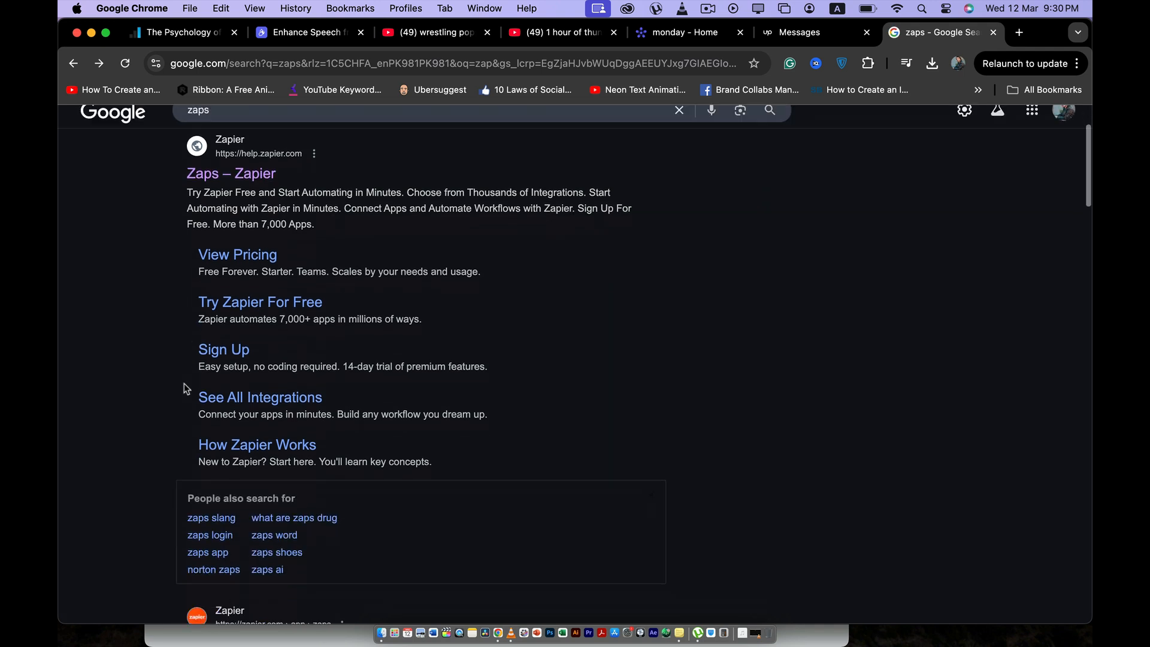
click(205, 554)
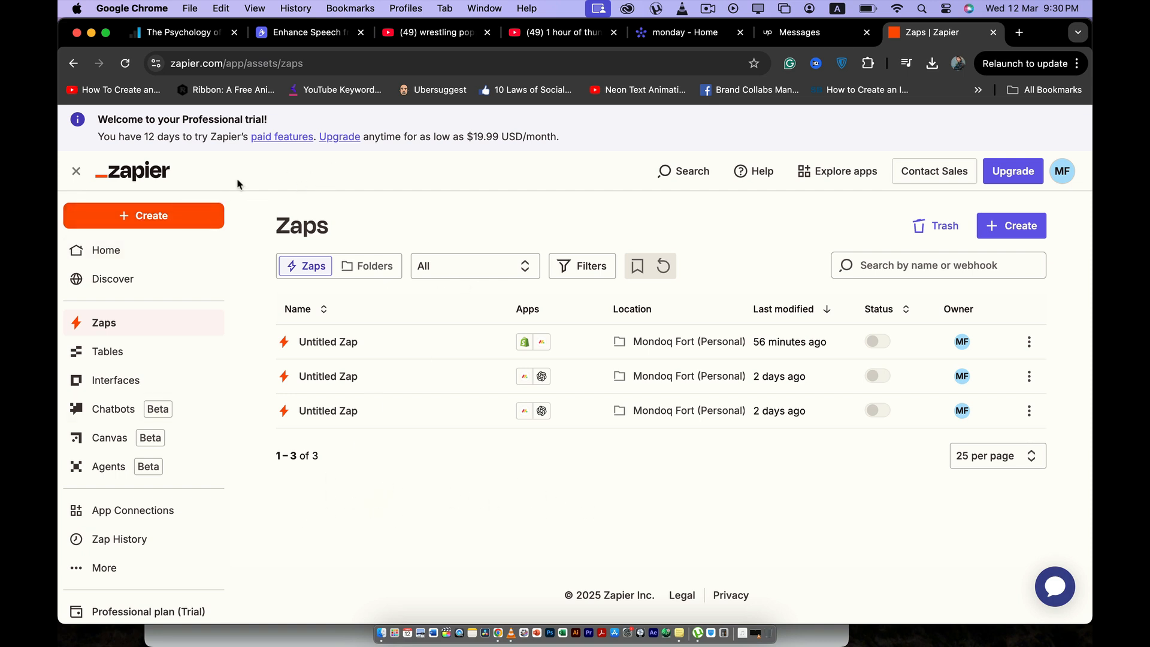
Step: Create a new Zap and choose Shopify as its trigger app
click(140, 216)
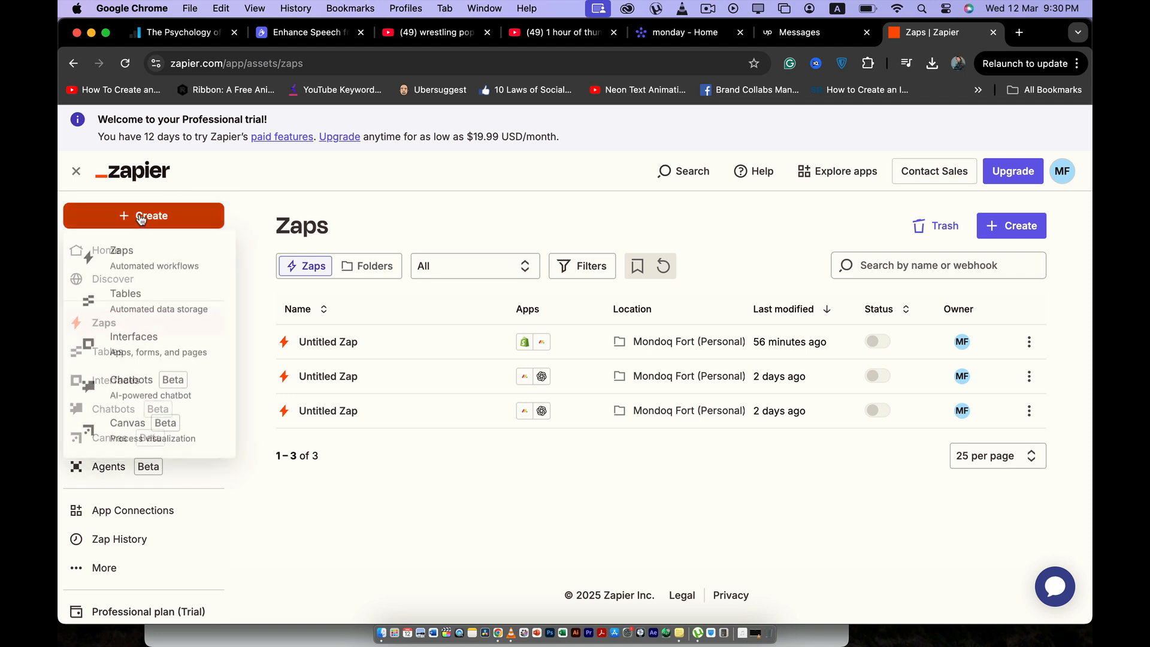
click(137, 267)
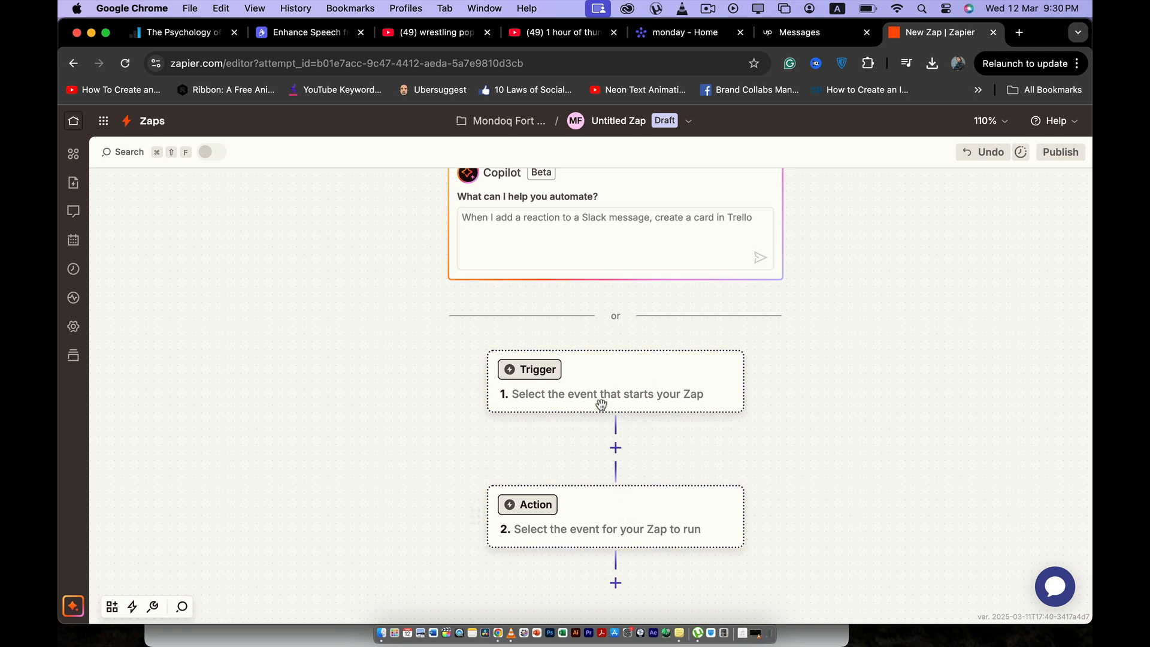
scroll(609, 403, right, 1)
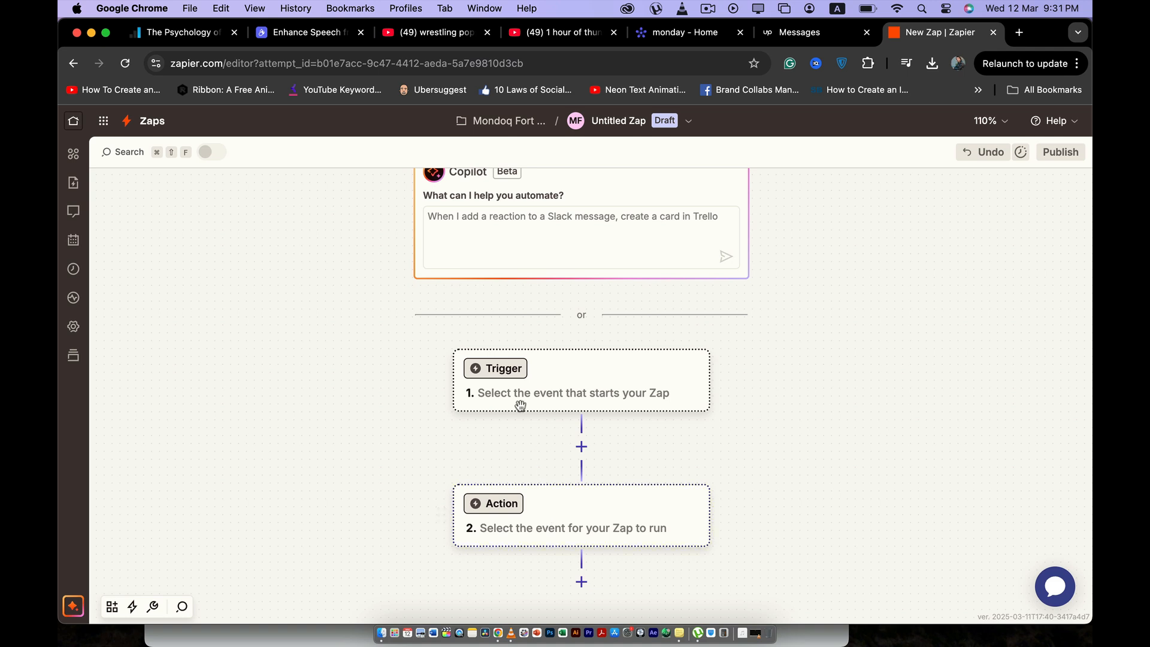
click(500, 376)
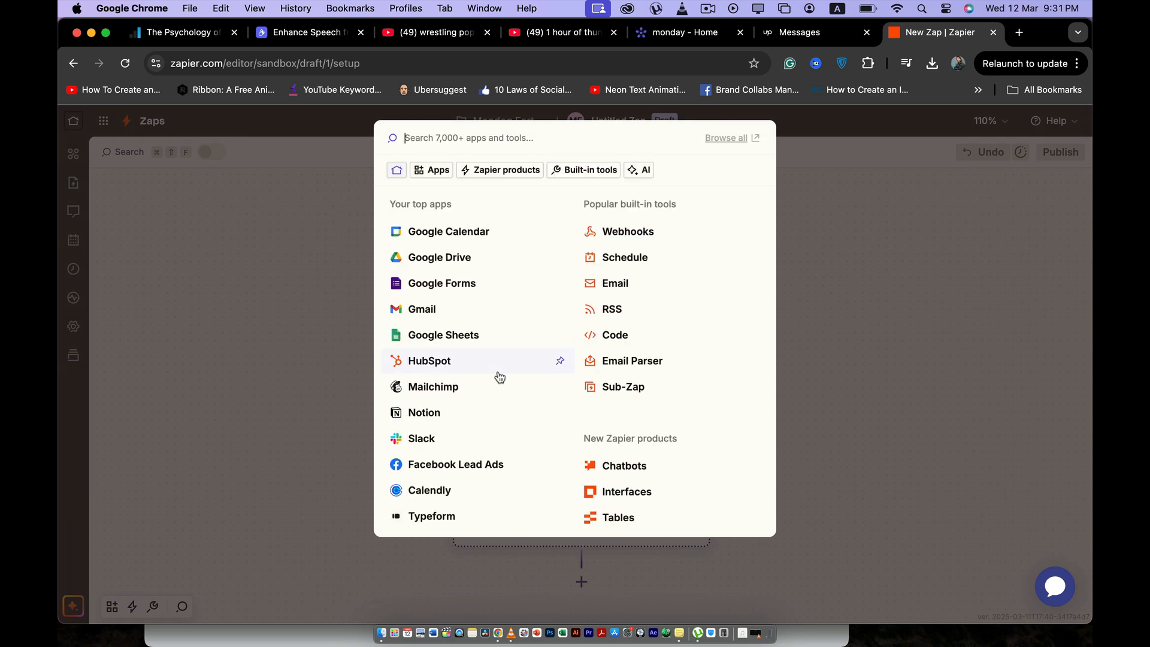
text(sh)
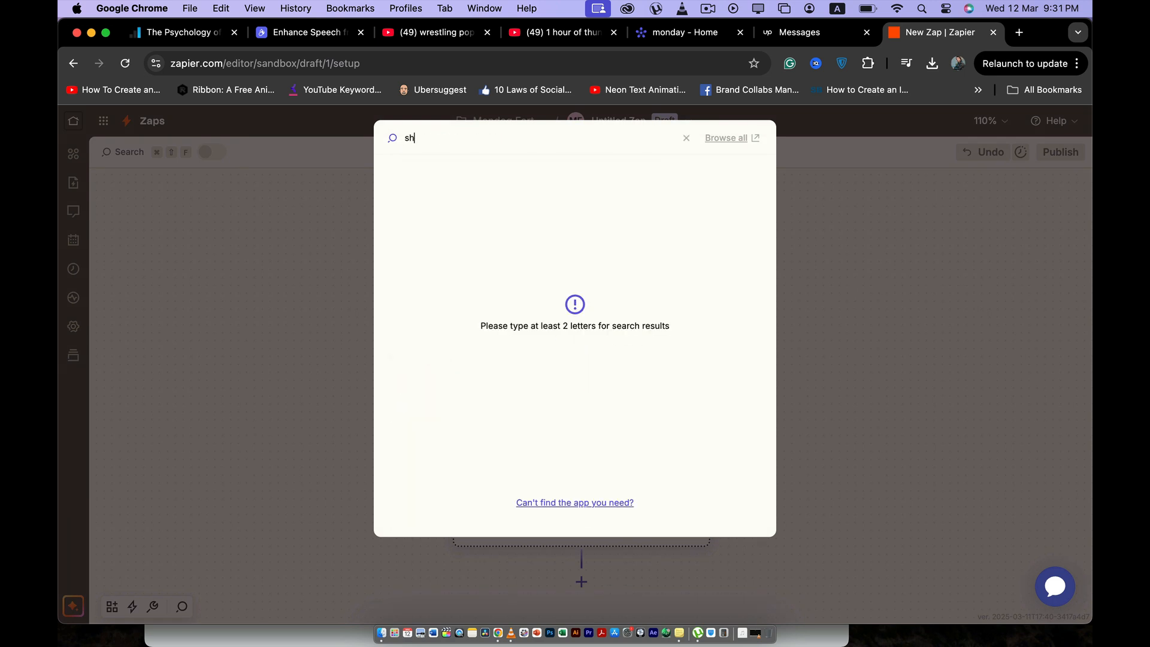
text(opi)
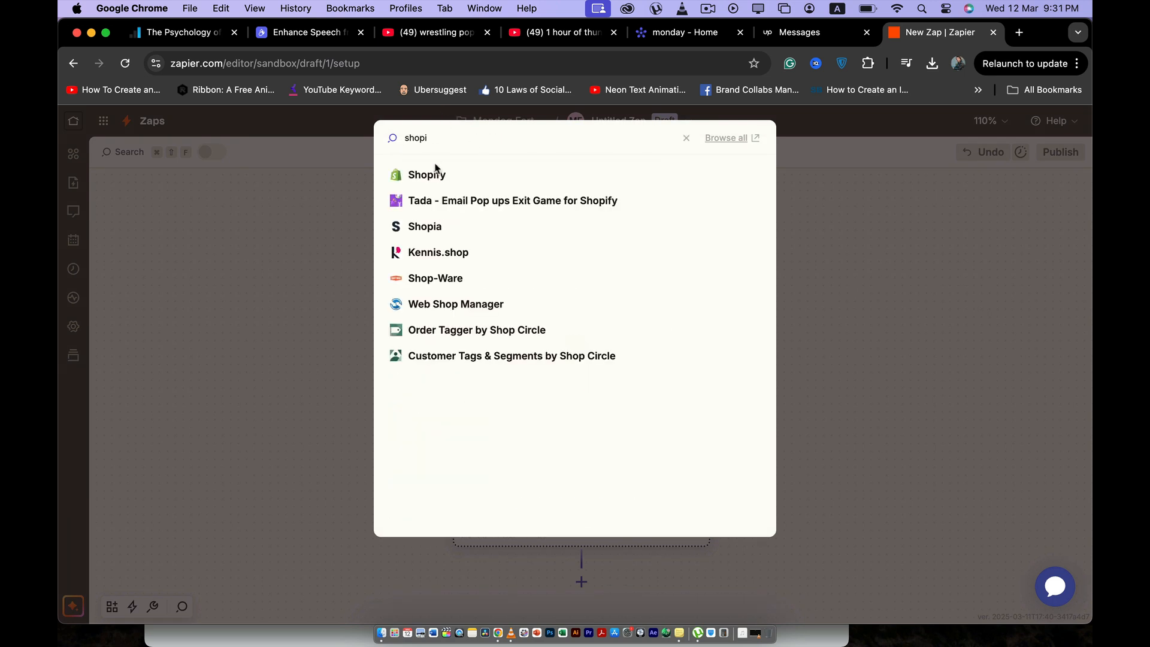
click(426, 174)
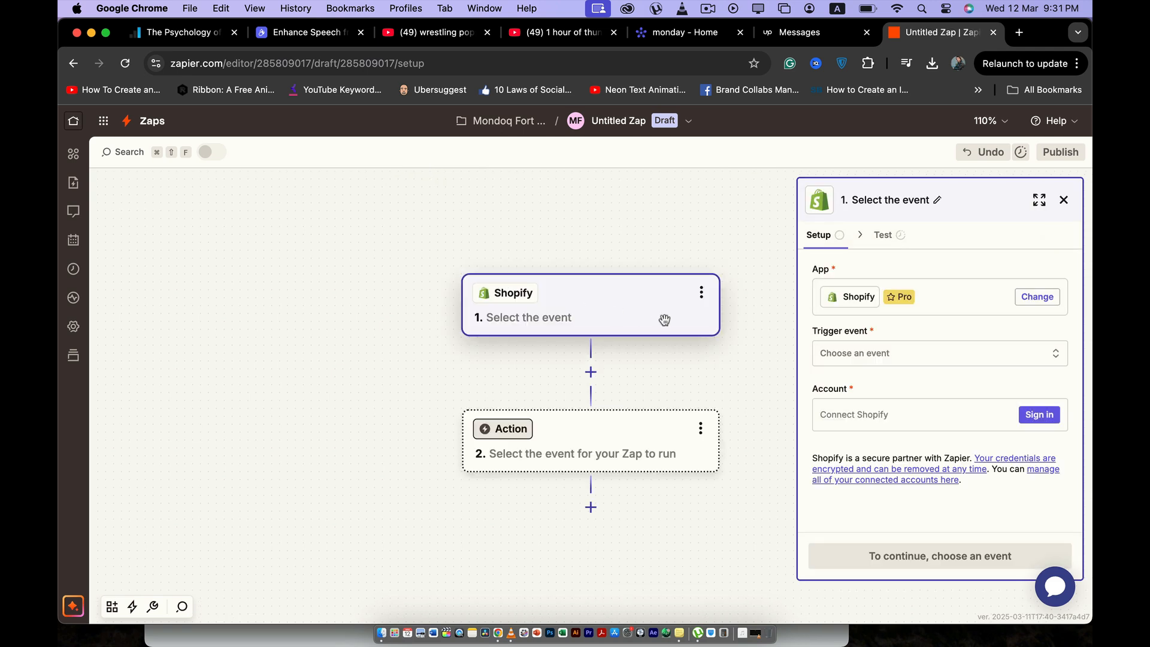
Step: Set the Shopify trigger event to New Order
click(893, 354)
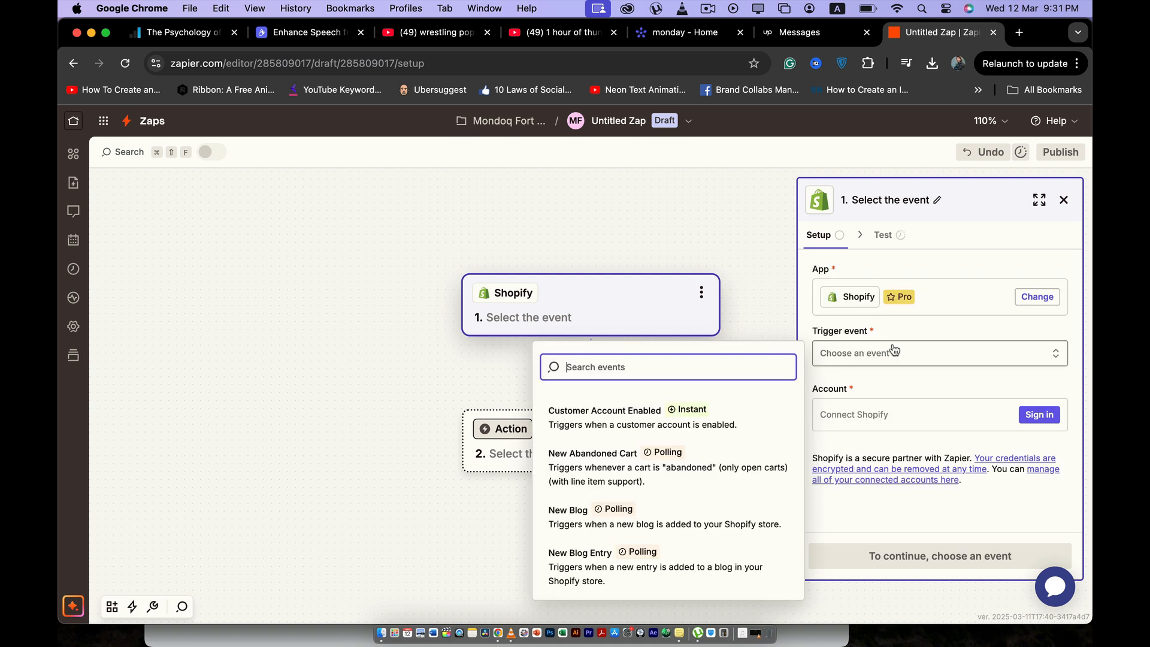
scroll(650, 464, down, 2)
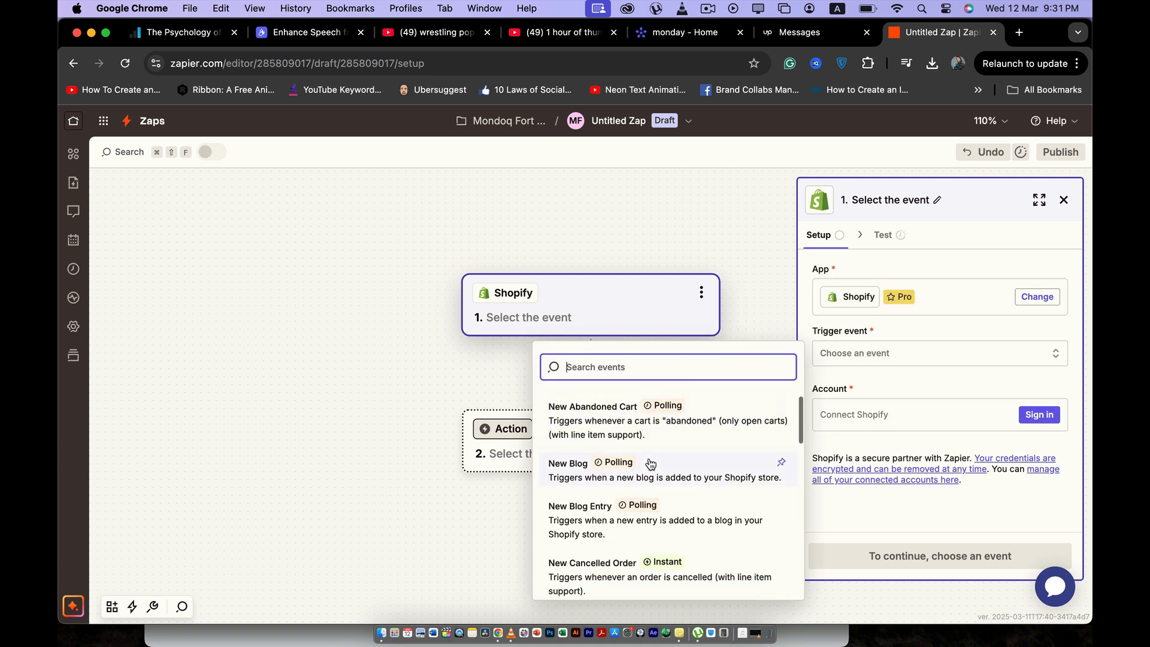
scroll(651, 473, up, 2)
scroll(654, 500, down, 10)
scroll(653, 503, up, 10)
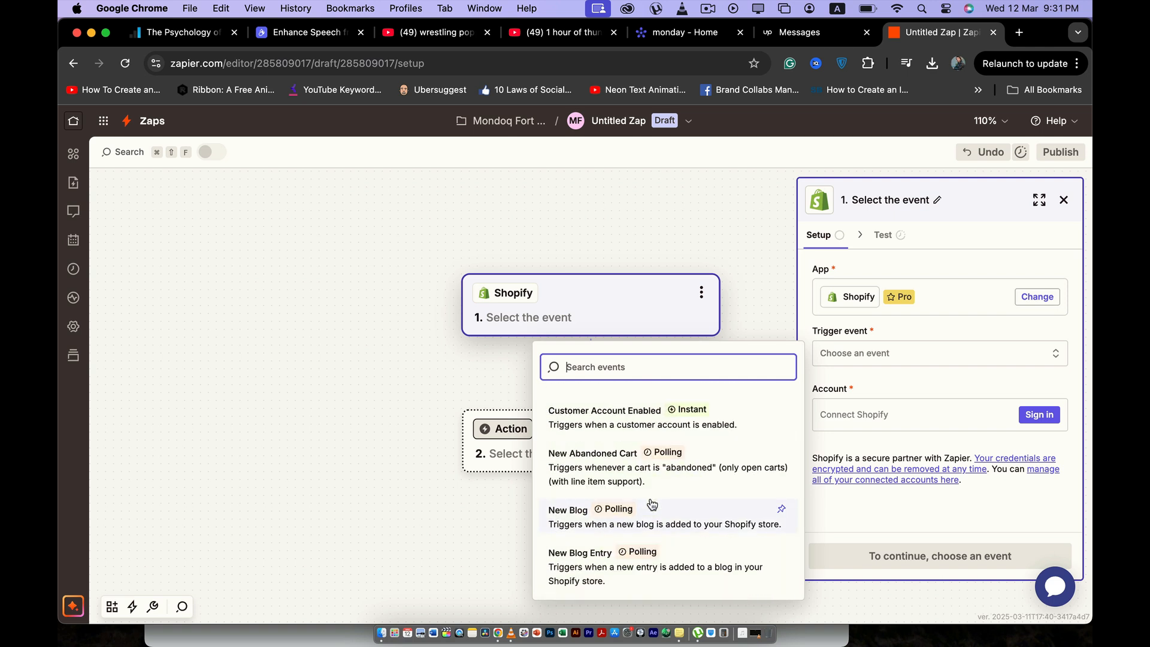
scroll(652, 504, down, 5)
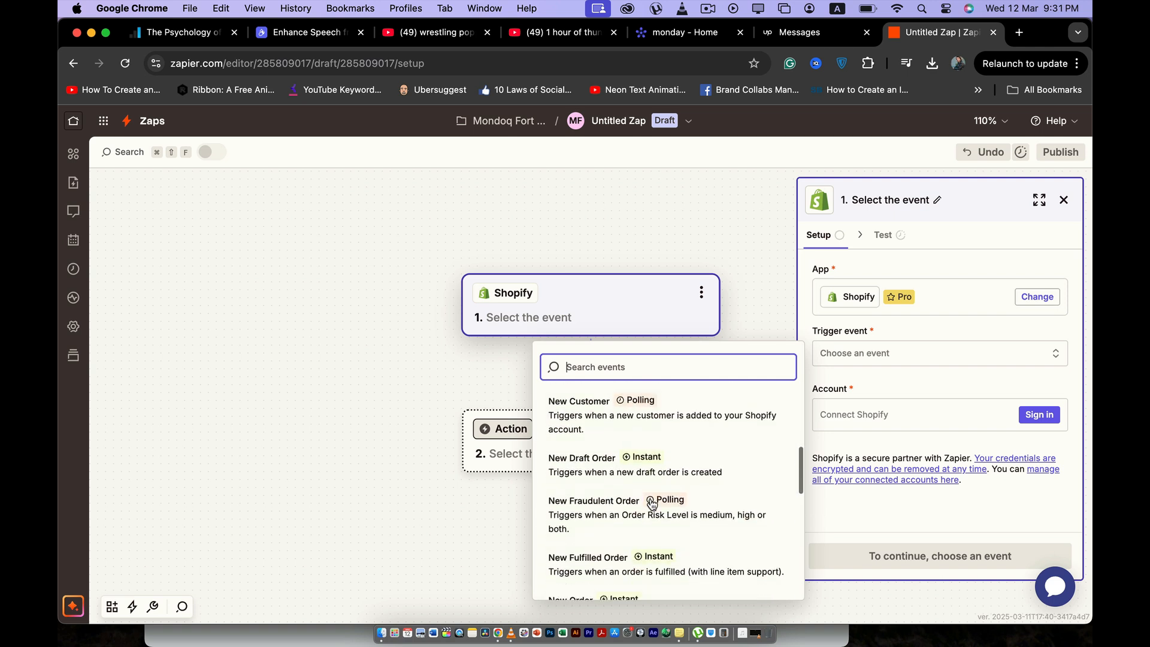
scroll(652, 504, down, 3)
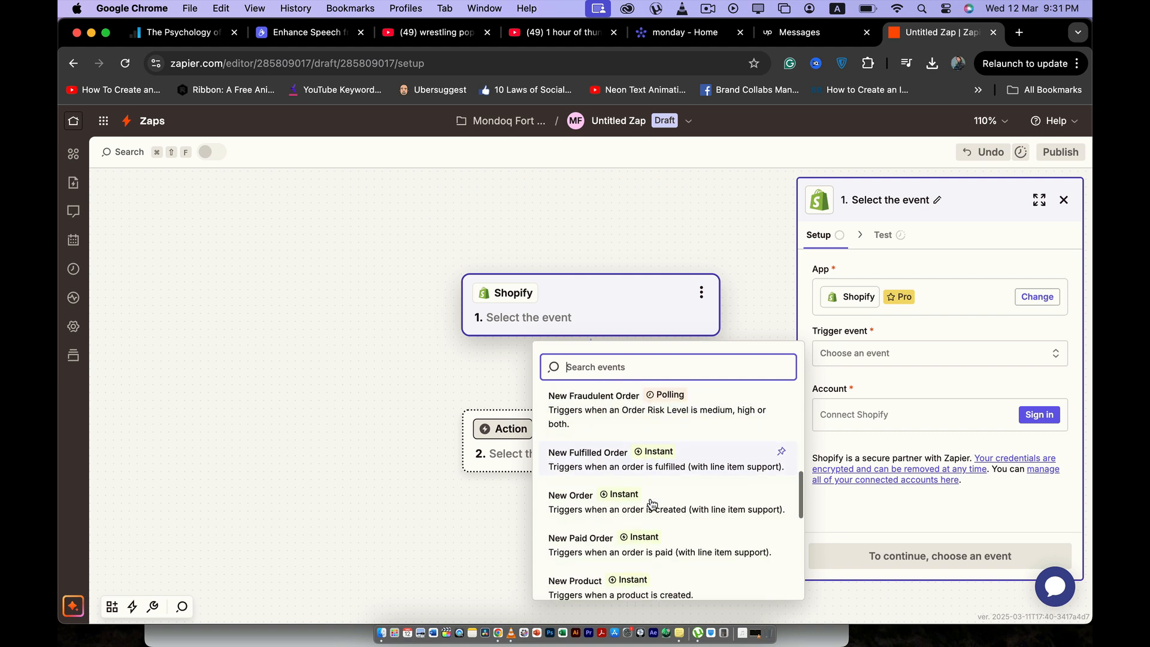
click(671, 506)
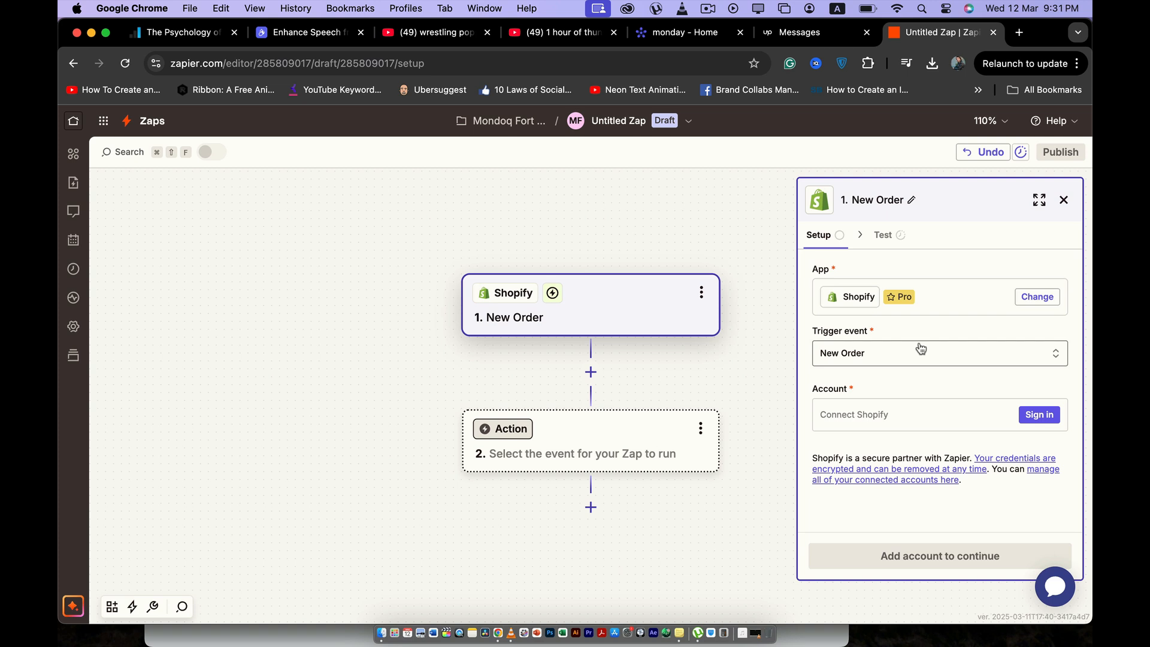
Step: Choose monday.com as the Zap's action app with Create Item as the action event
click(568, 452)
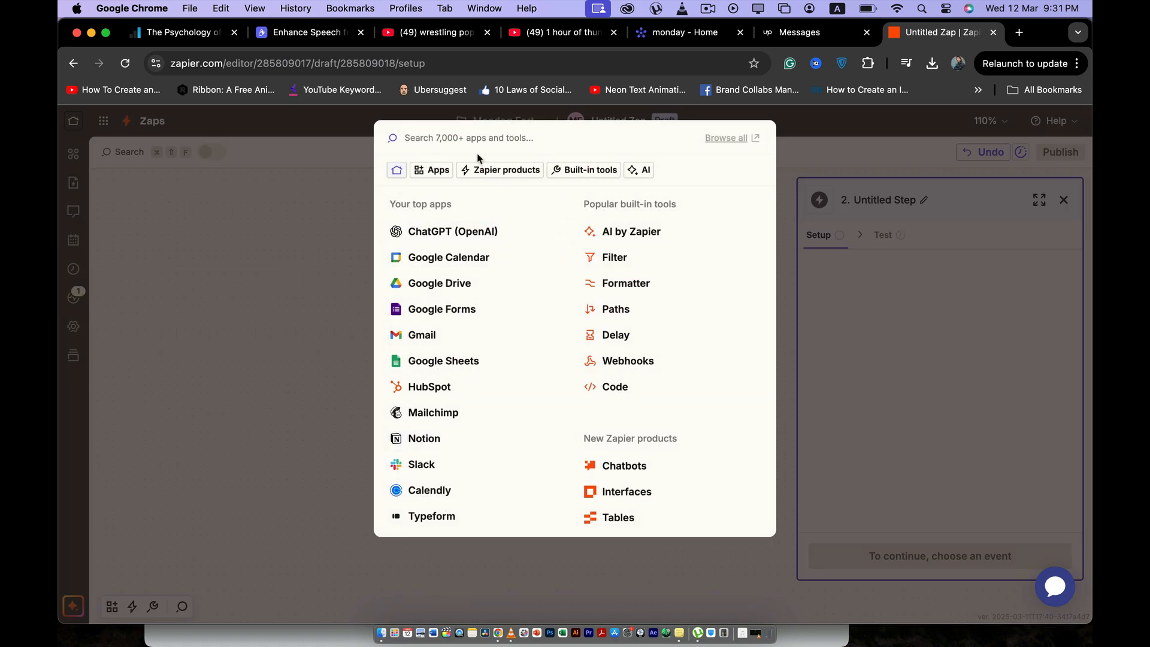
text(mond)
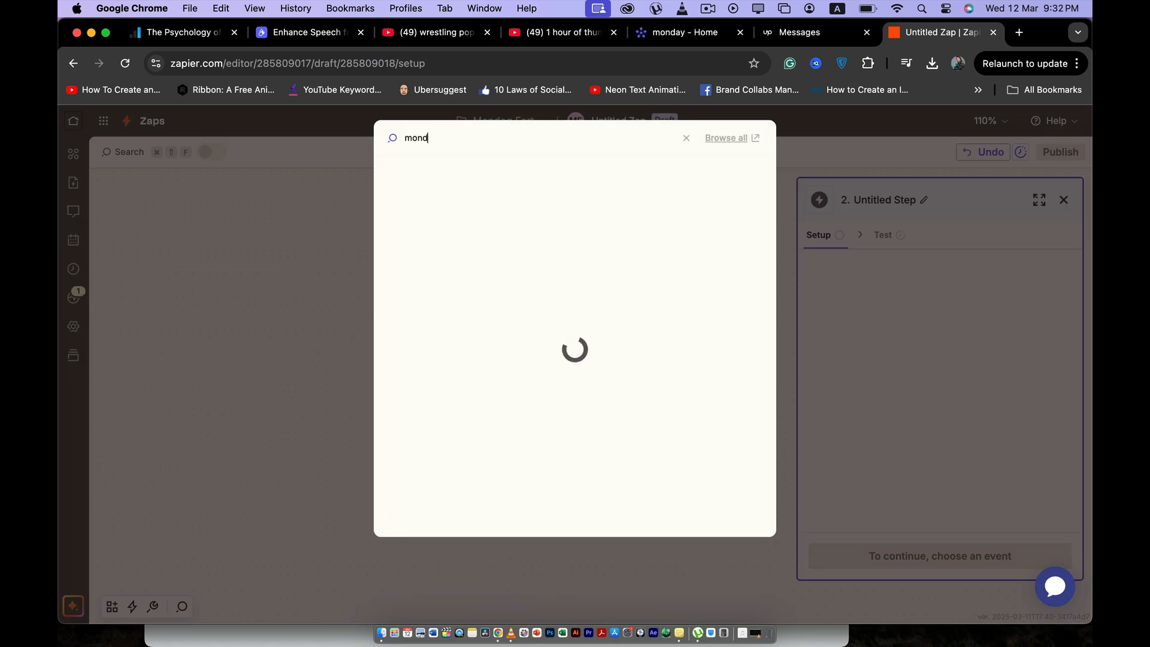
click(450, 175)
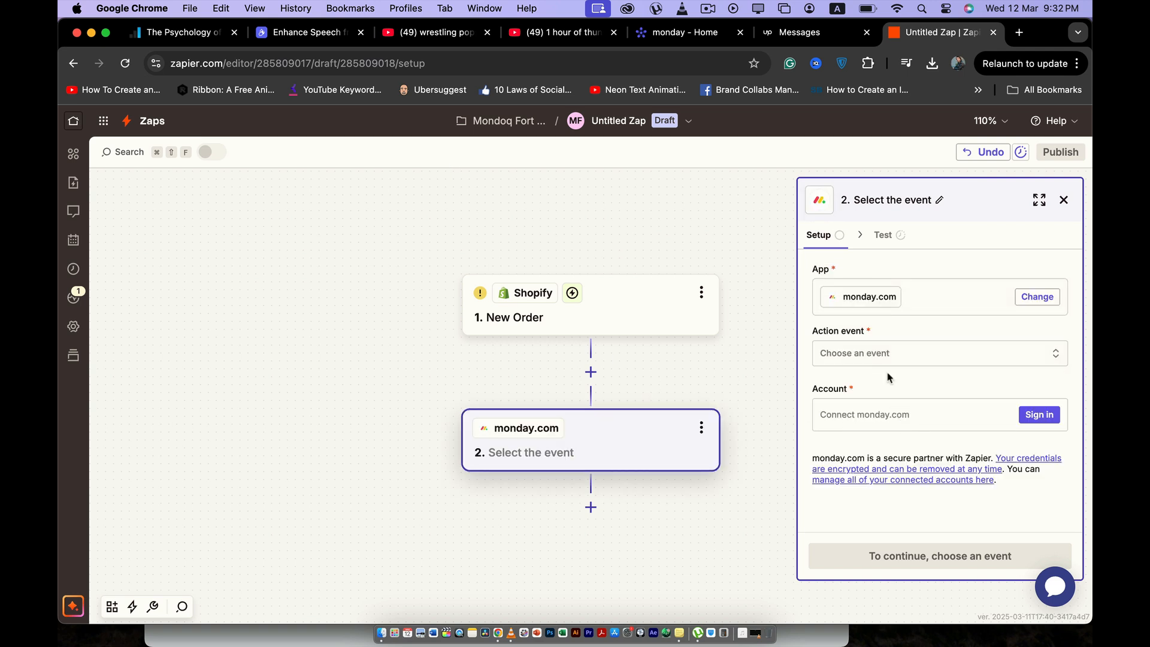
click(882, 352)
scroll(629, 470, down, 4)
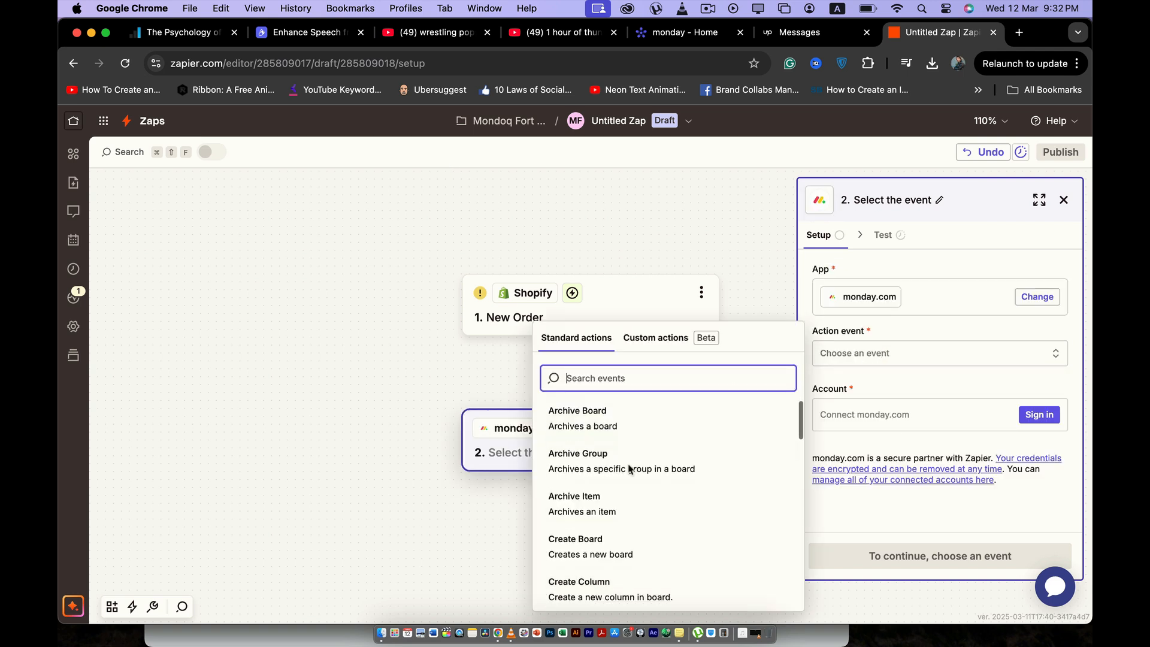
scroll(629, 470, down, 3)
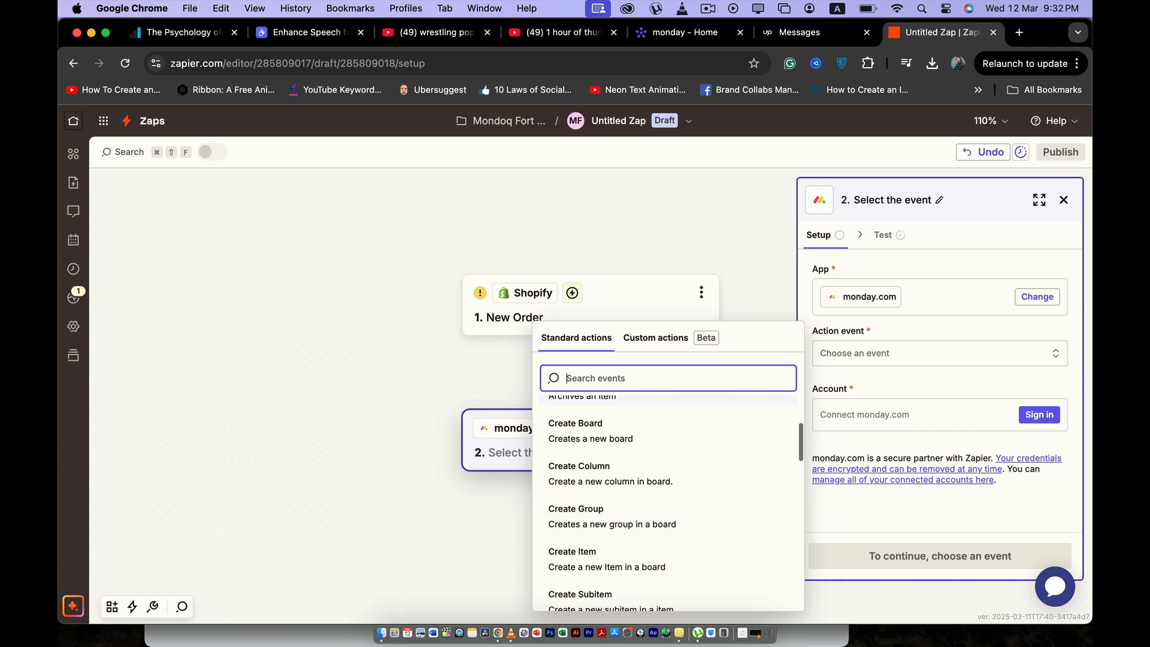
click(612, 542)
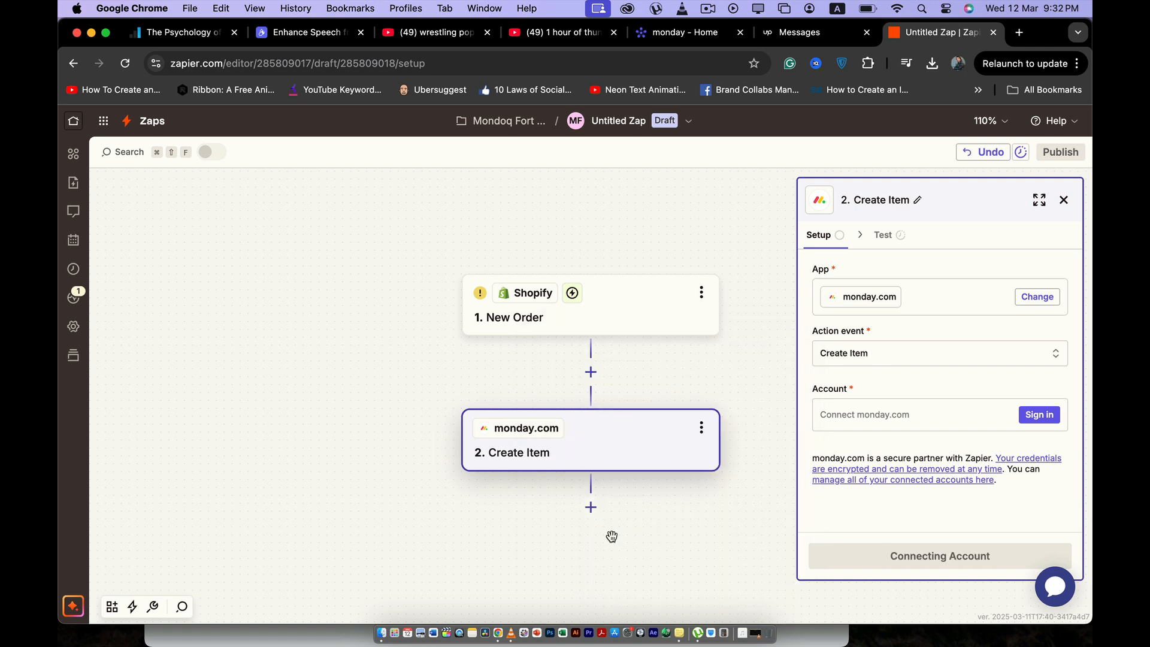
click(887, 353)
scroll(647, 513, down, 10)
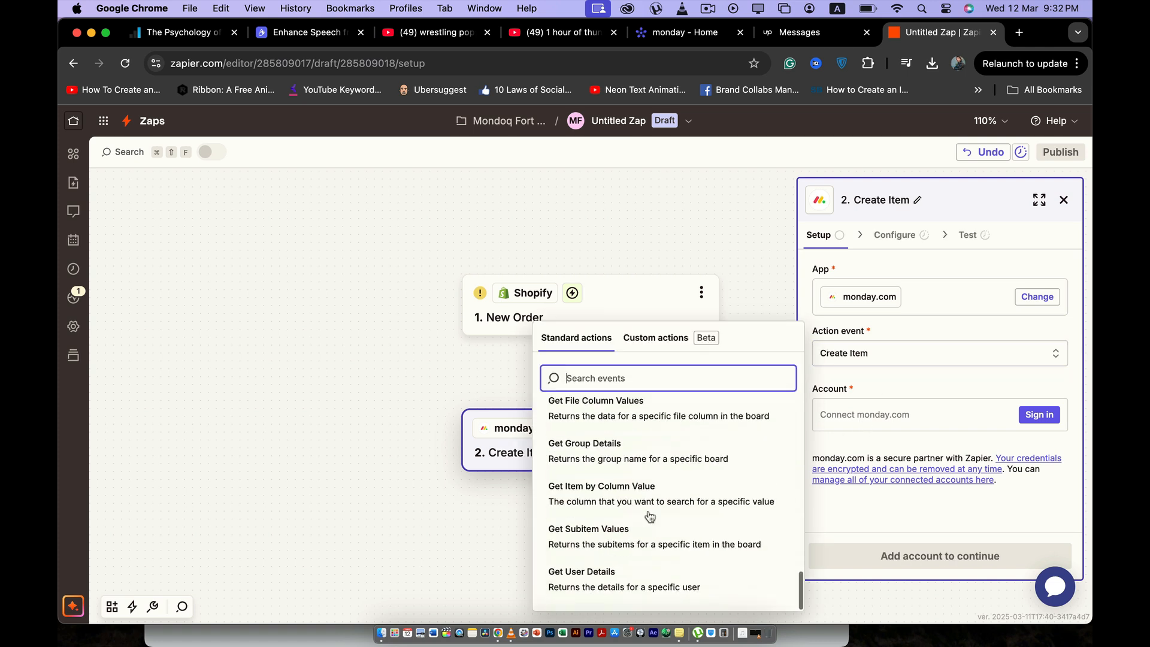
scroll(649, 515, up, 2)
scroll(649, 514, up, 4)
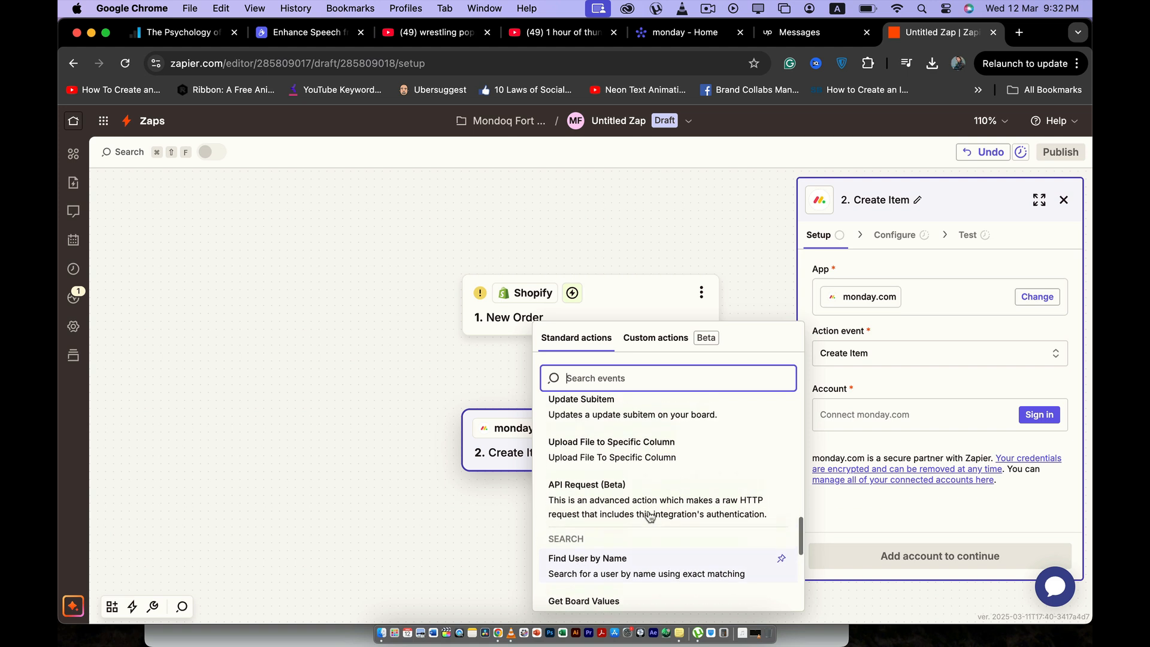
click(885, 389)
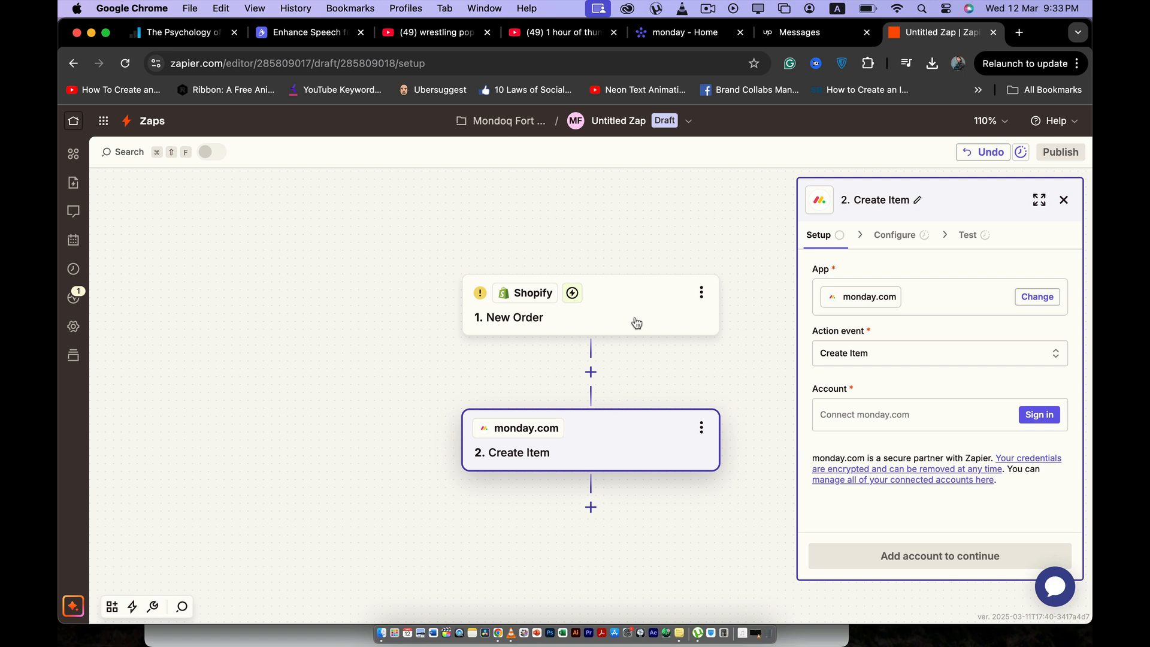
Step: Review the Shopify and monday.com step setups and view which credential the monday.com connection requires
click(616, 316)
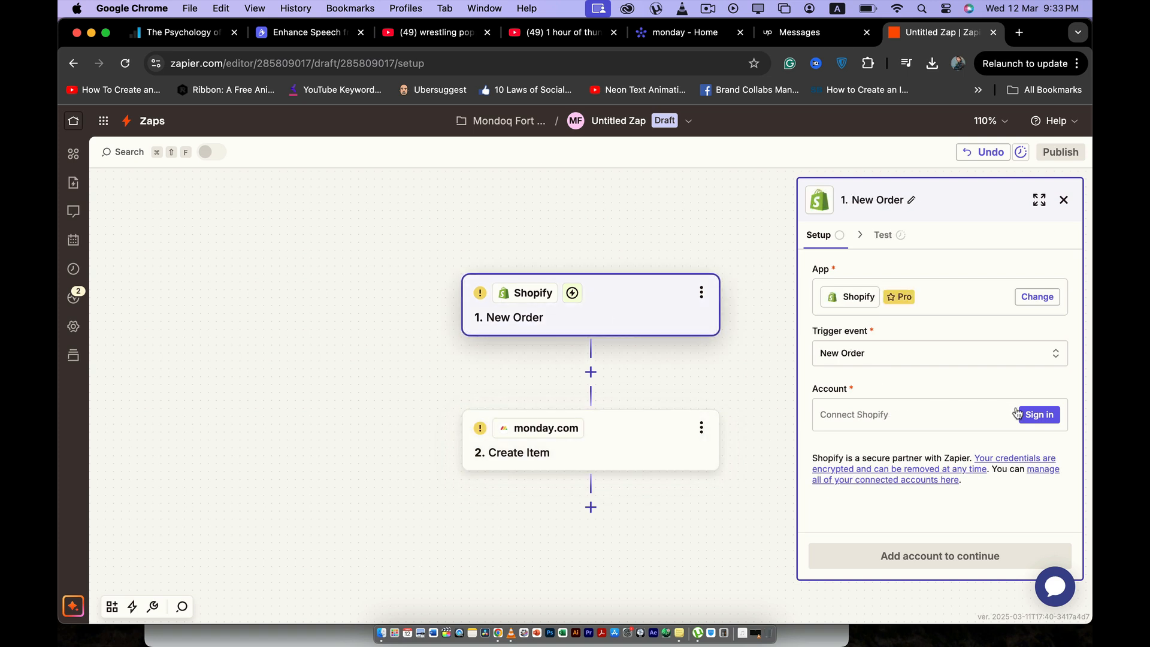
click(584, 455)
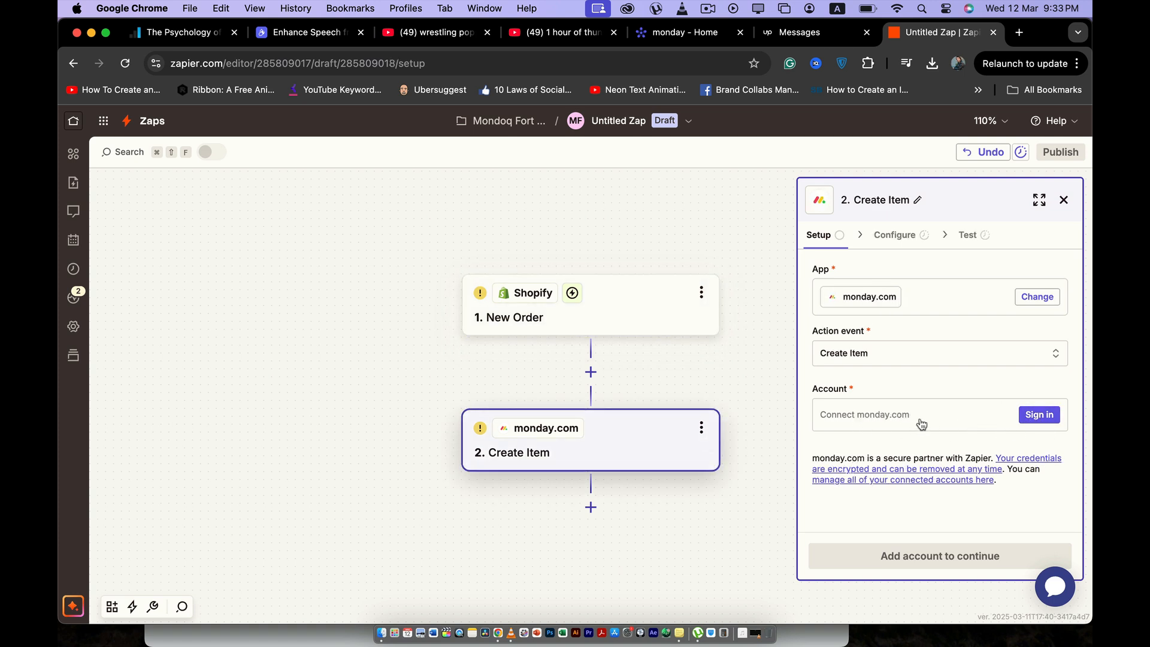
click(1039, 416)
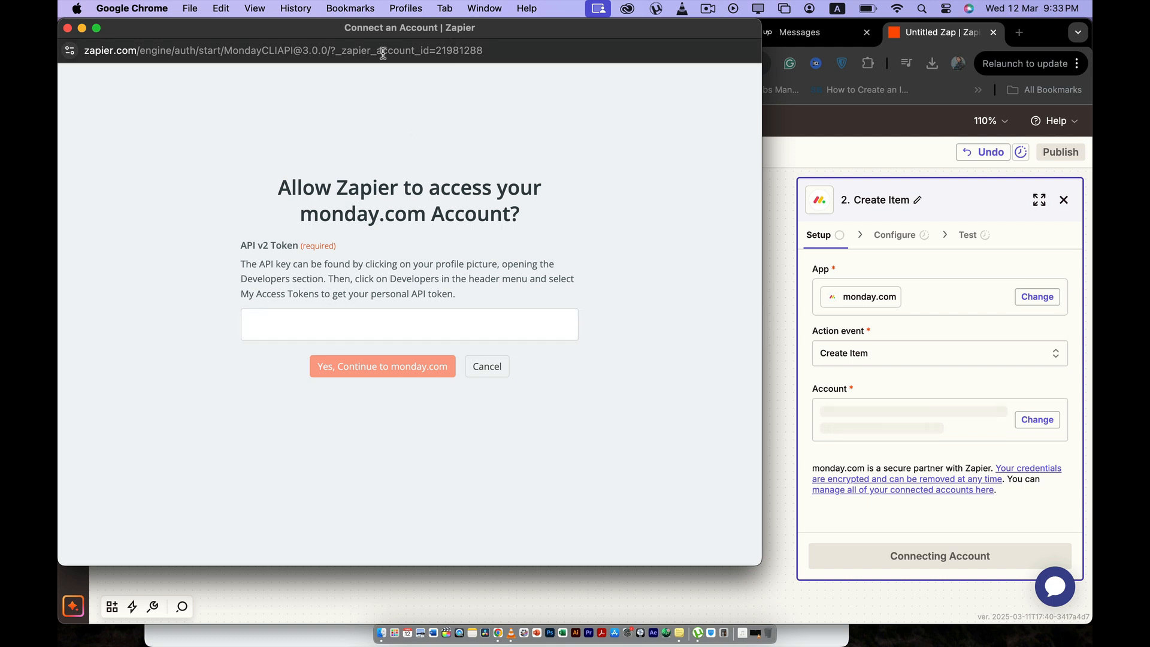
click(68, 28)
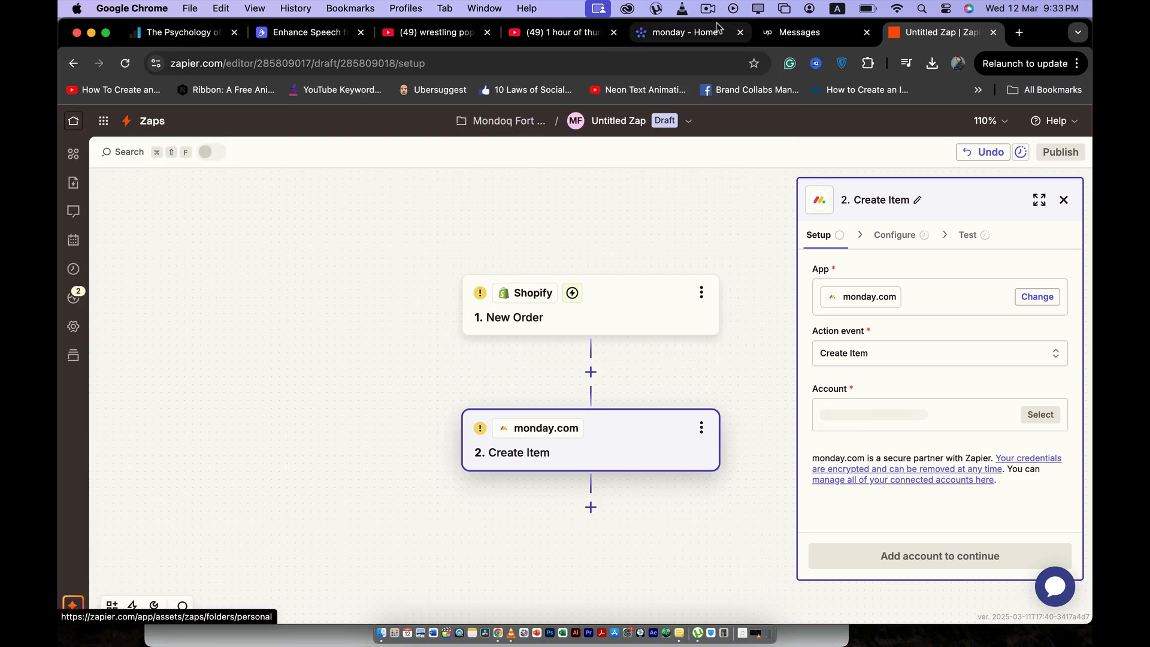
Step: Switch to monday.com and view the personal access tokens page in its Developer Center
click(683, 33)
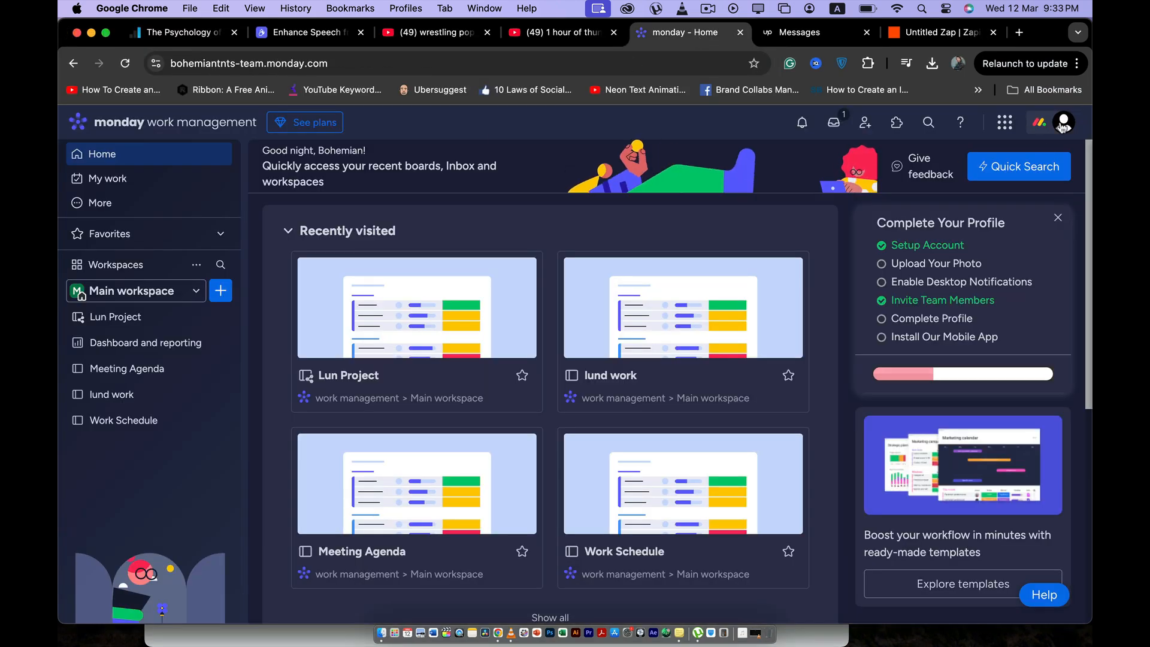
click(1063, 122)
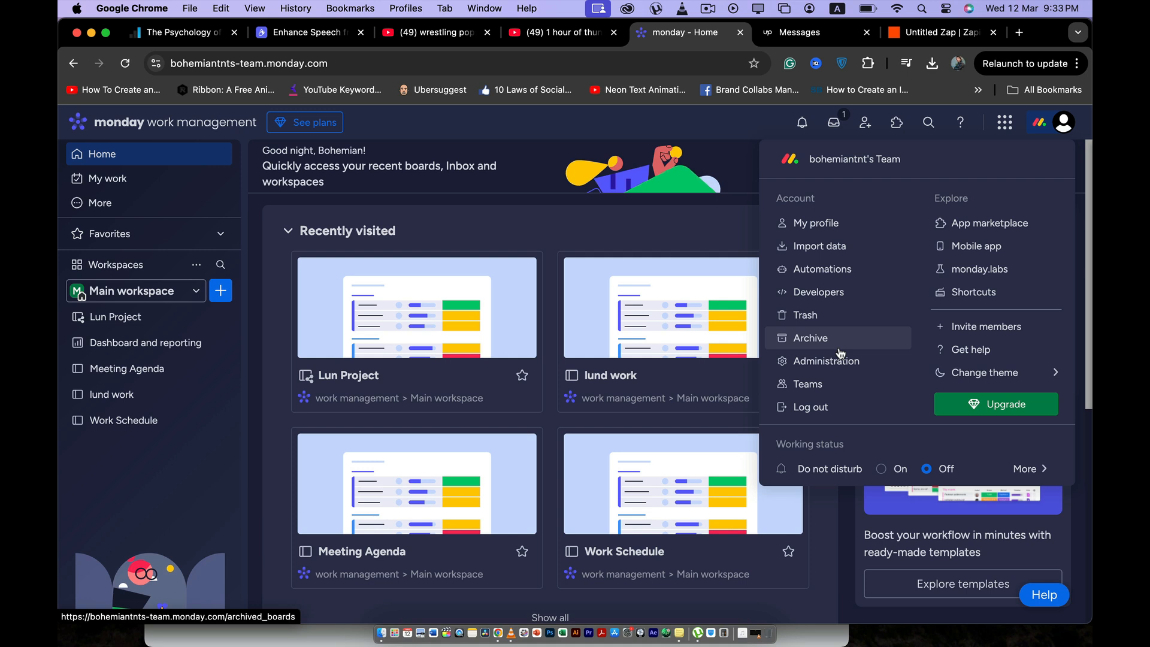
click(835, 293)
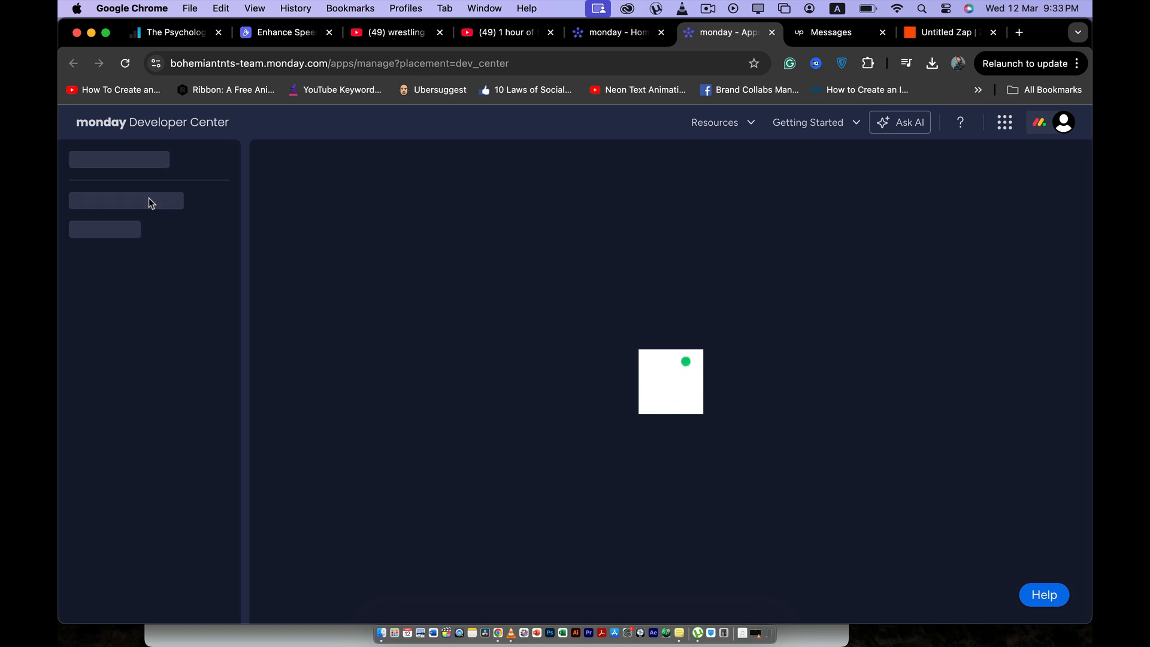
click(133, 224)
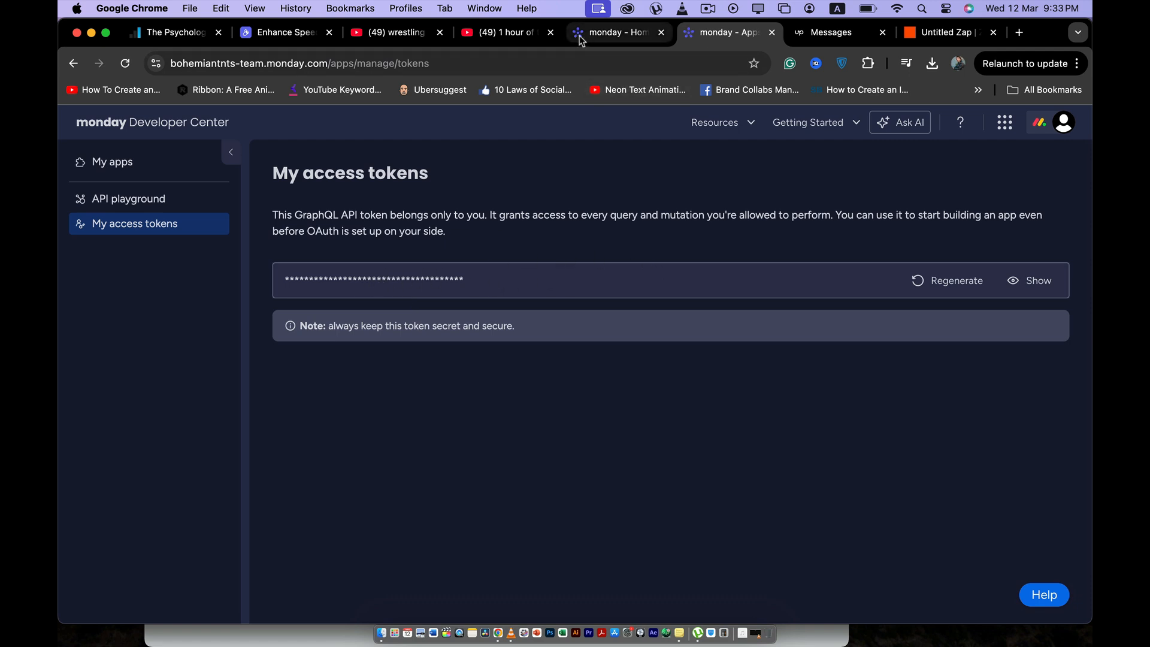
Step: Return to the Zap and check where the API token goes in the monday.com connection form, then close the form
click(971, 30)
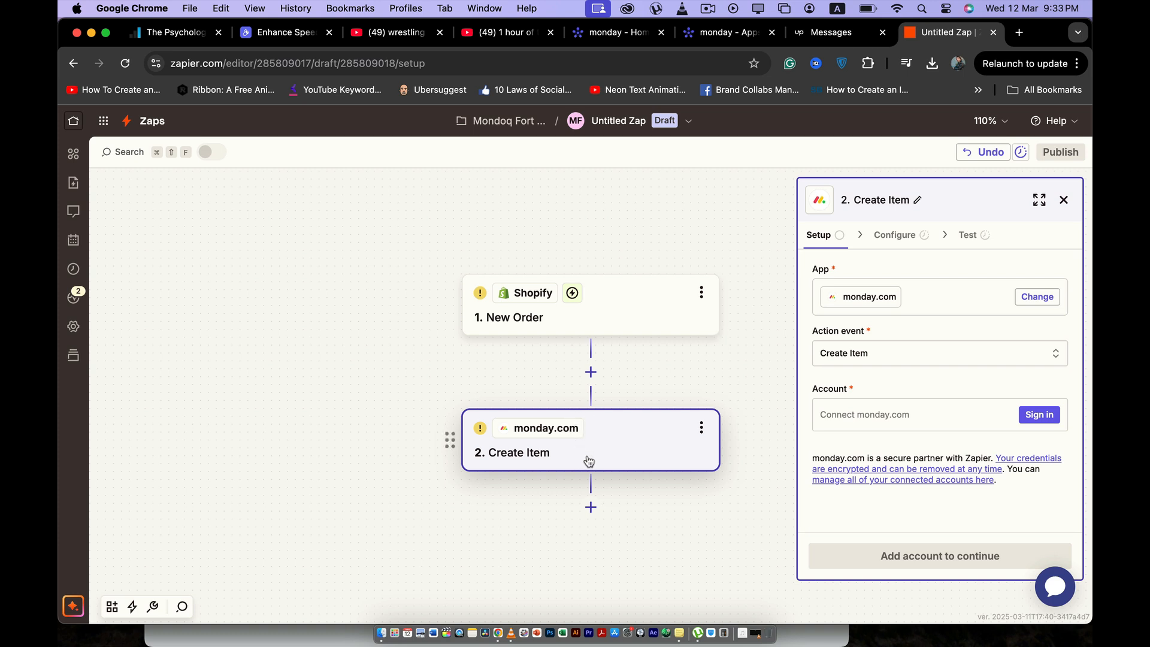
click(1037, 414)
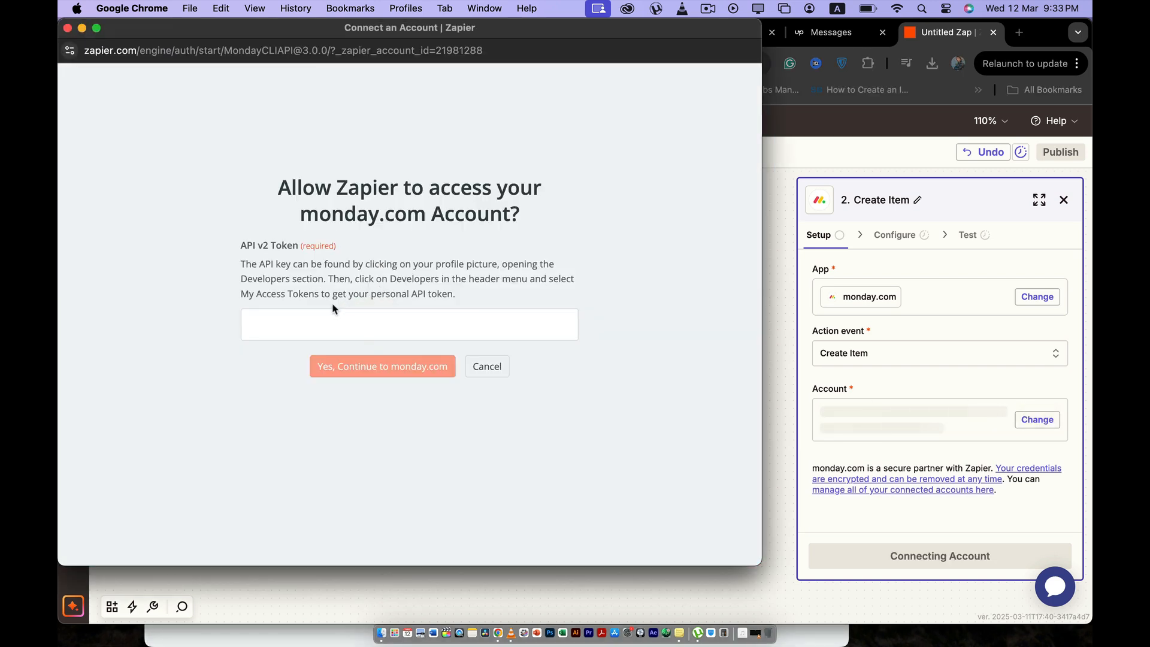
click(67, 28)
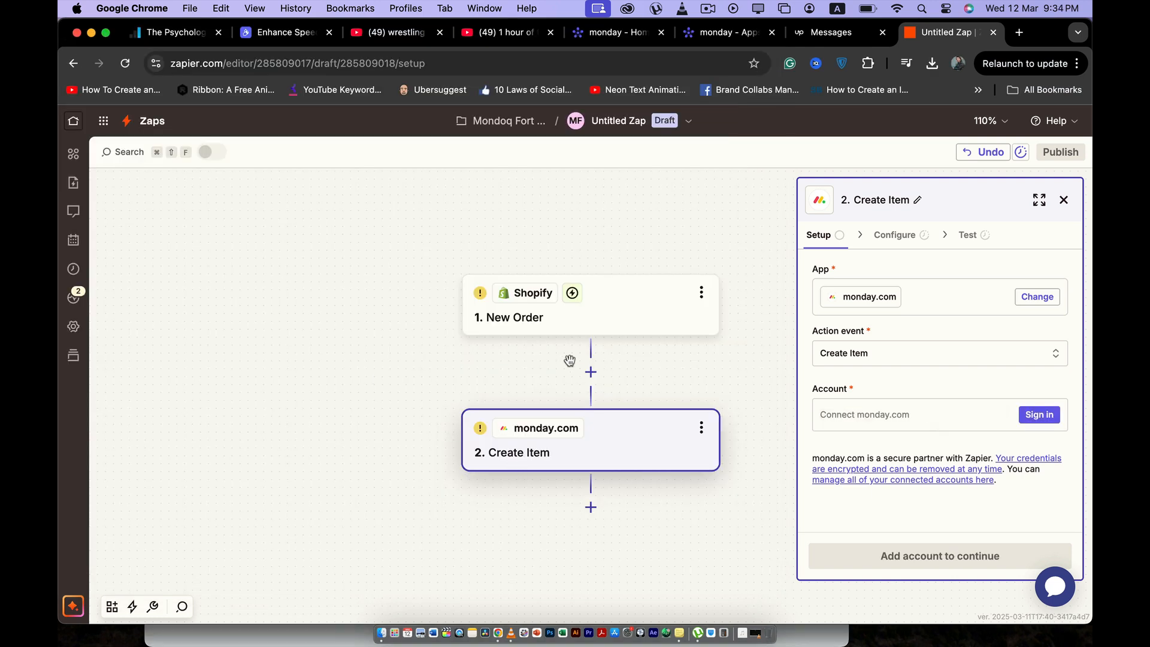